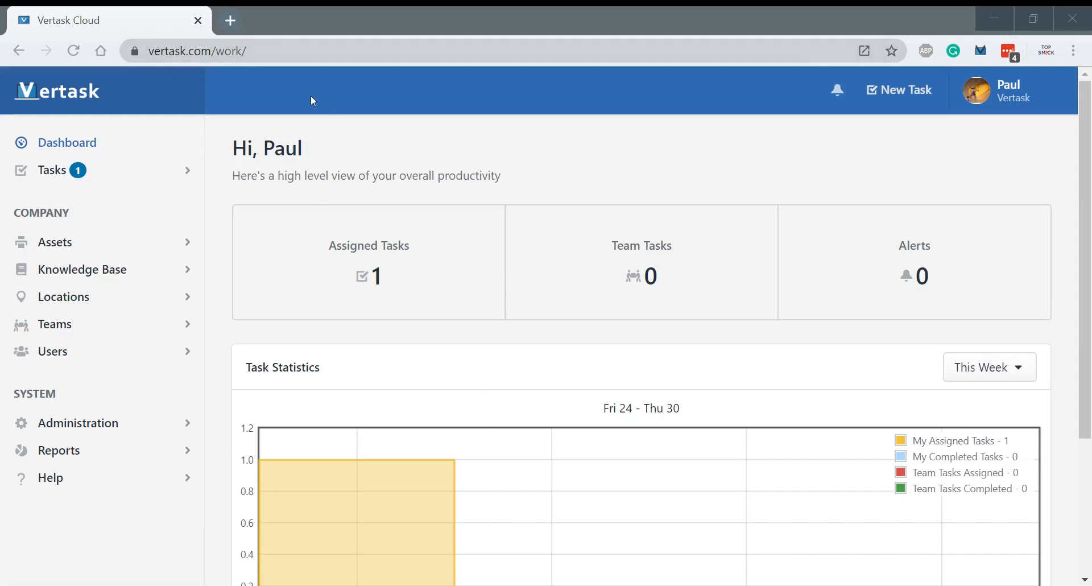
Bring the Teams window in front of the Vertask dashboard and drag it over the browser.
click(276, 49)
key(ctrl+c)
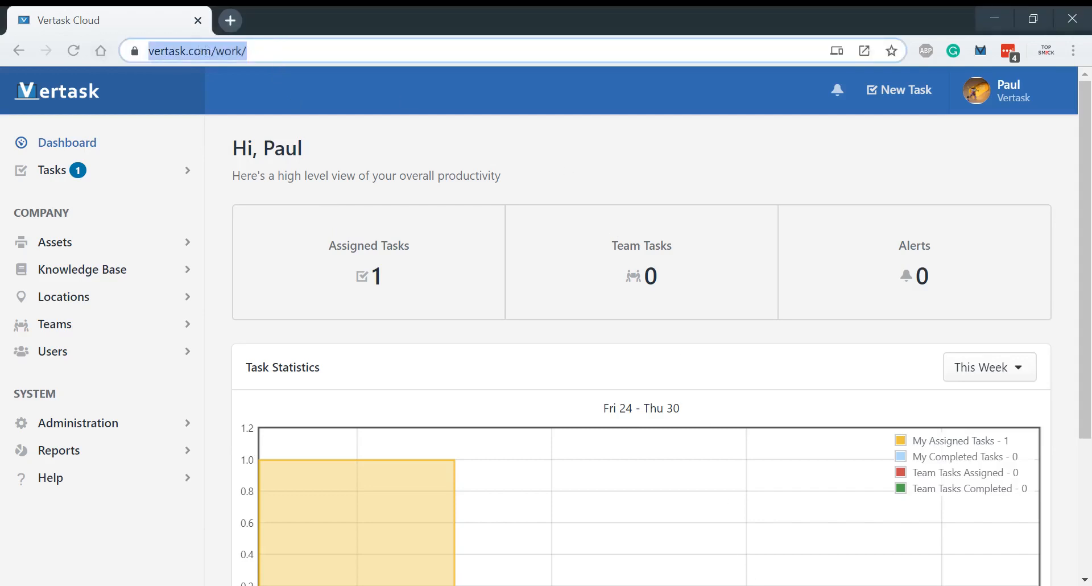
click(782, 585)
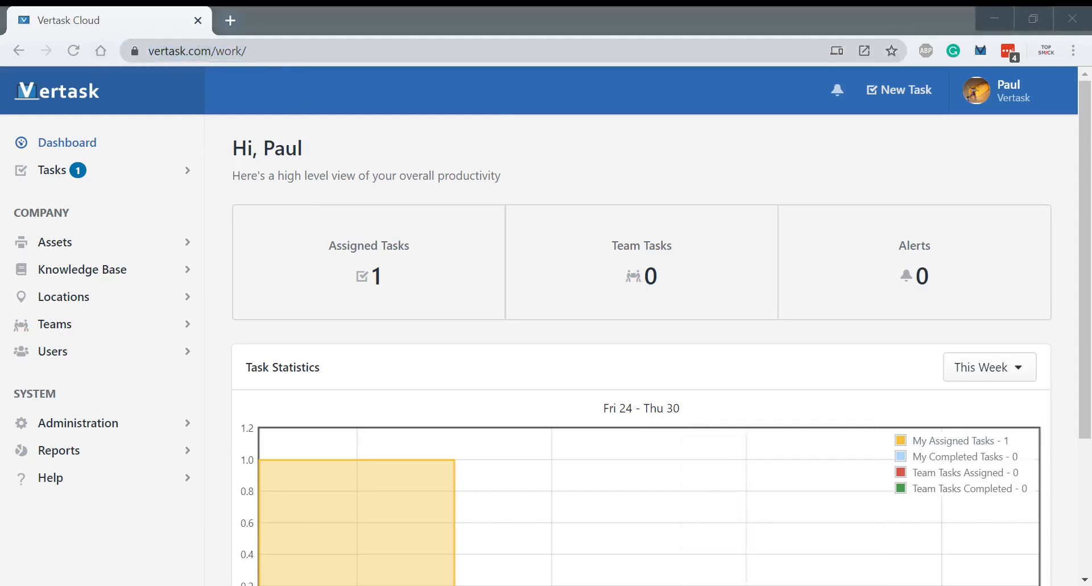
drag(1091, 6, 869, 43)
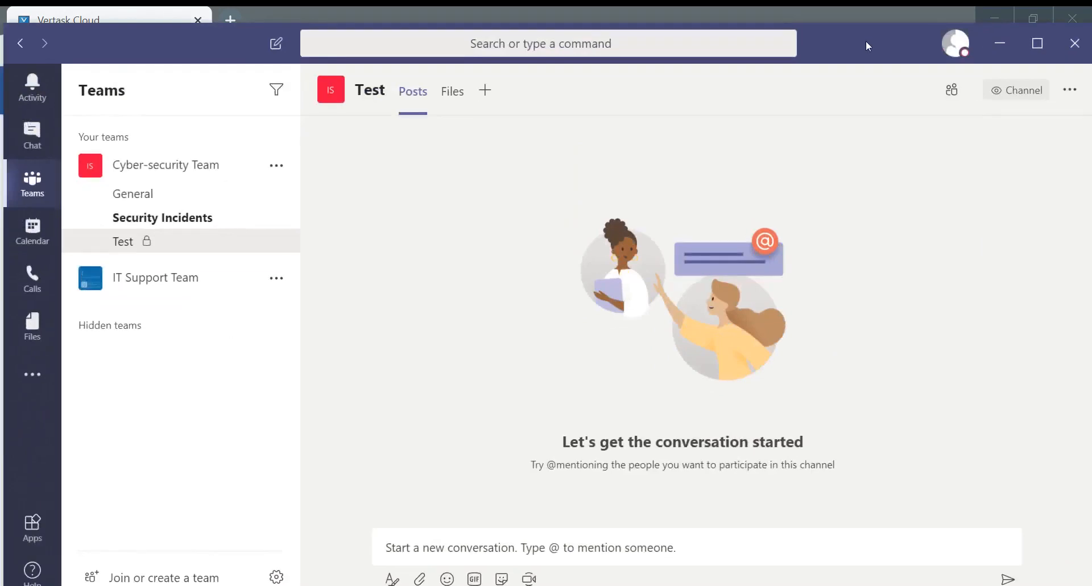
double_click(867, 43)
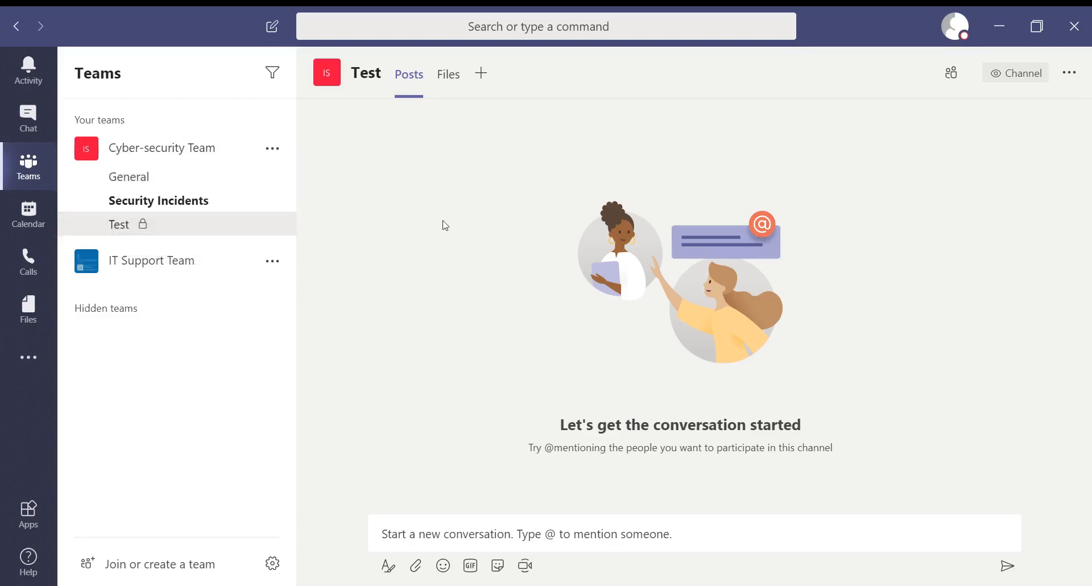
Start adding a tab to the Test channel and search the apps for 'website'.
click(481, 74)
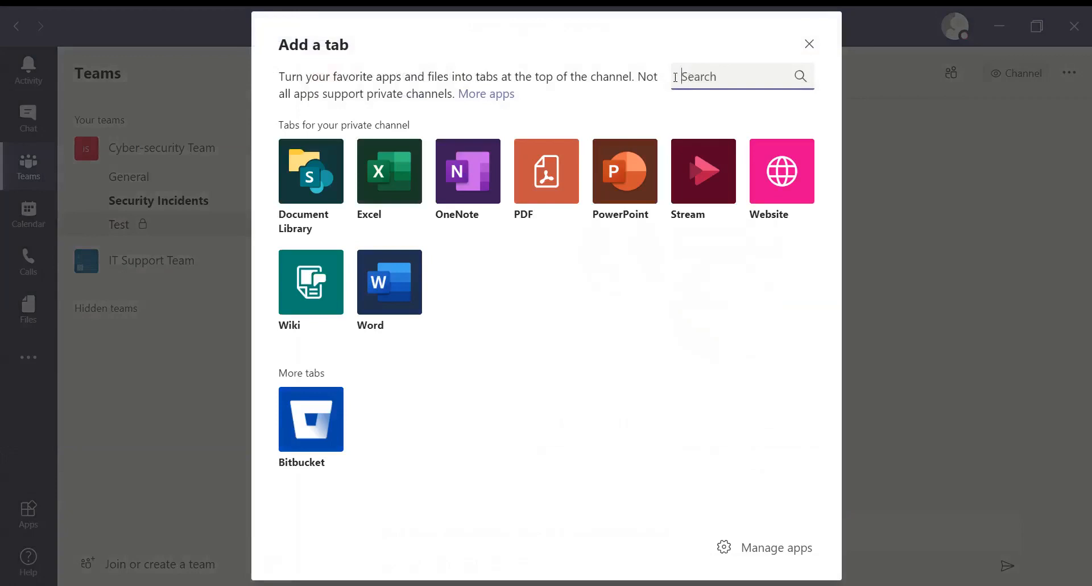
text(website)
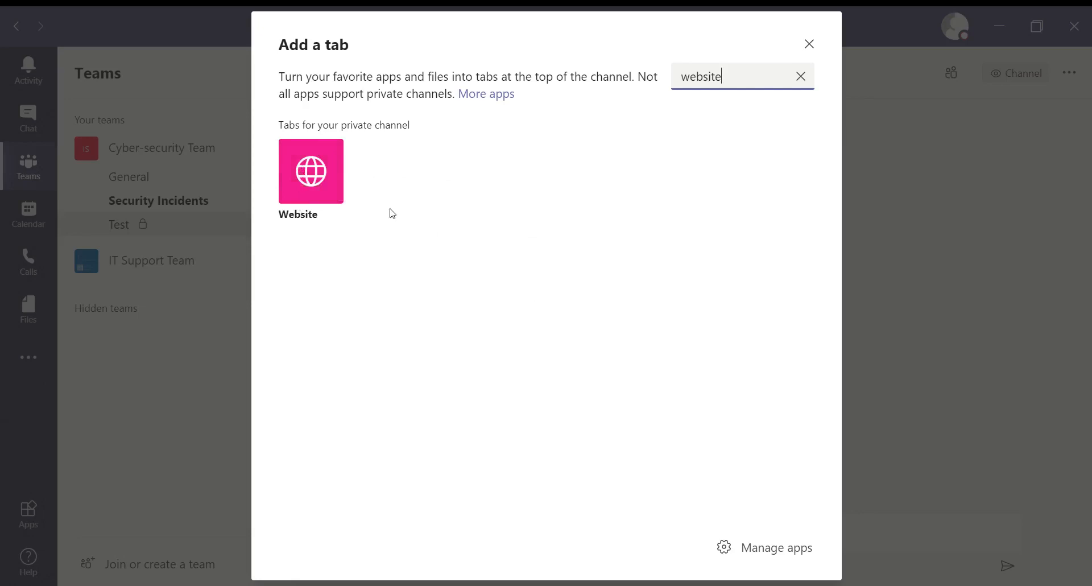
Choose the Website app and name the tab 'Vertask Helpdesk'.
click(322, 178)
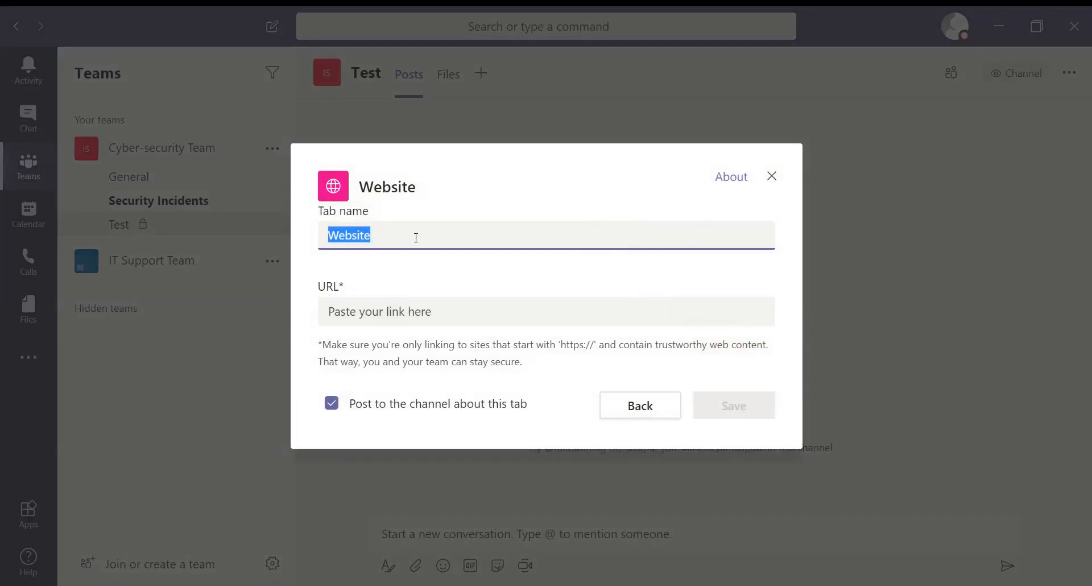
text(Hel)
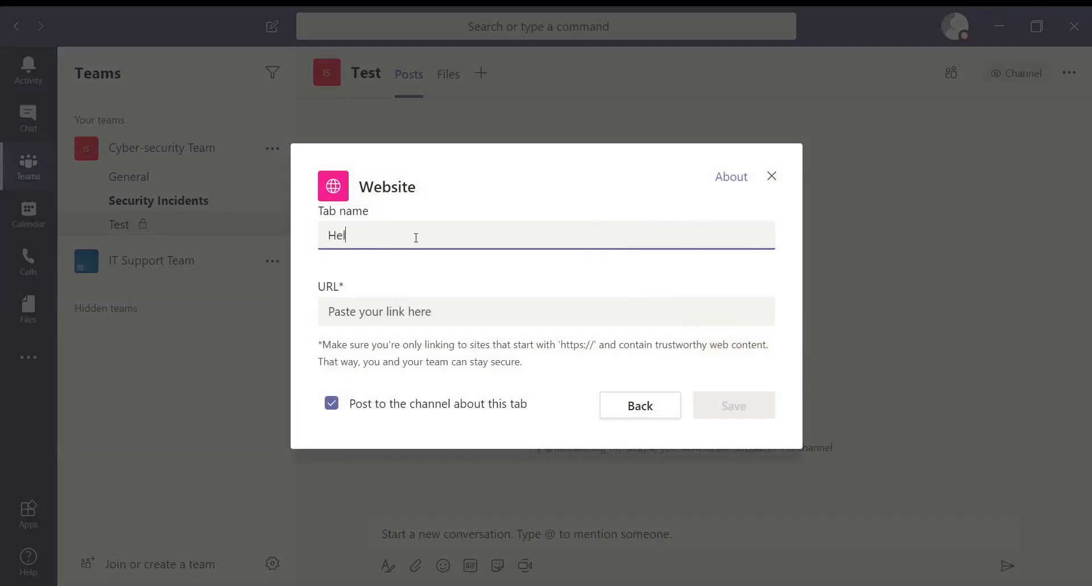
key(BackSpace)
key(BackSpace)
text(Vert)
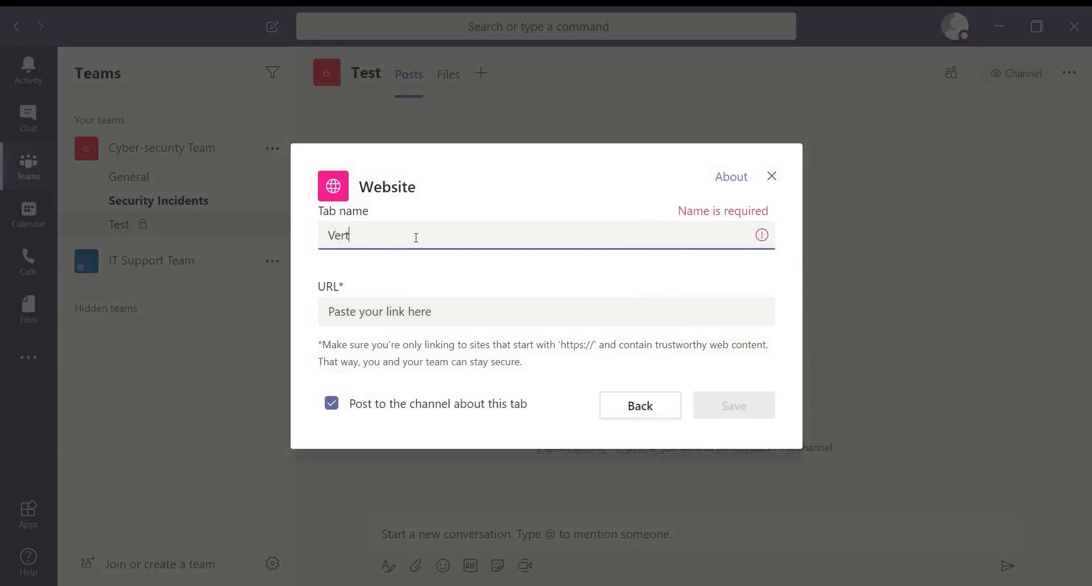
text(ask Helpdesk)
click(383, 308)
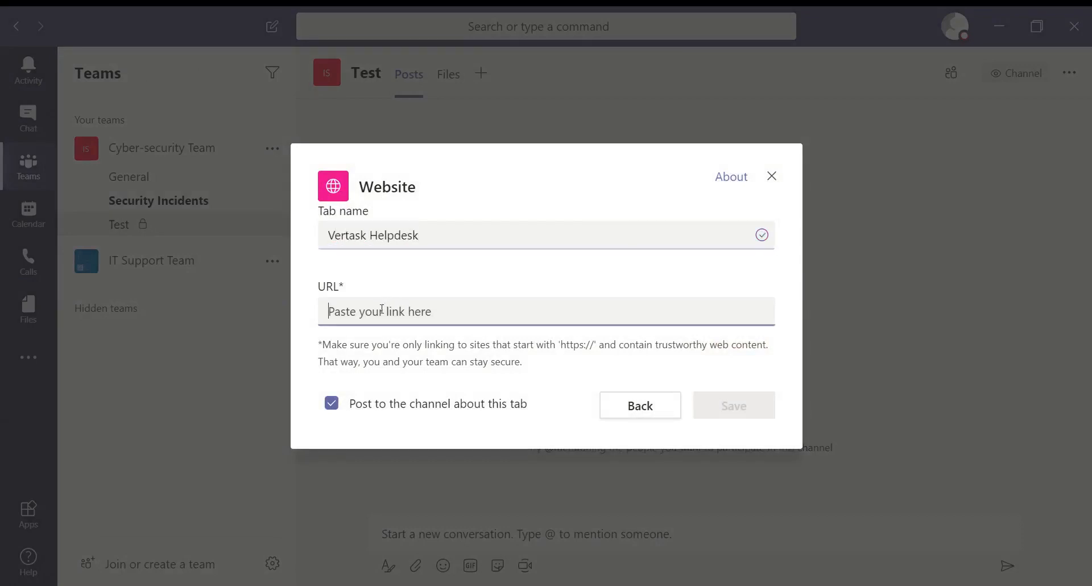
key(ctrl+v)
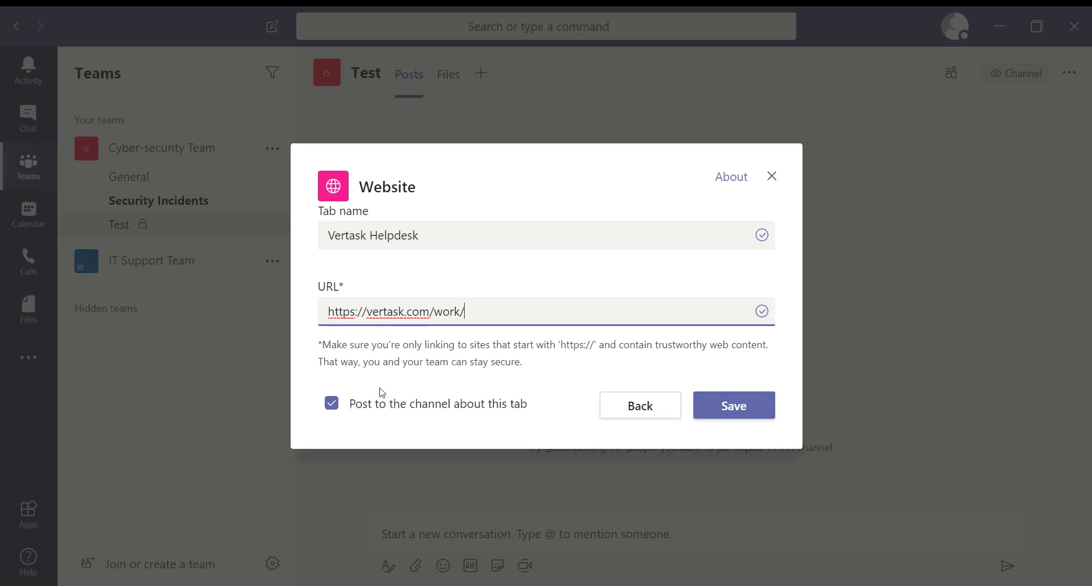
click(390, 411)
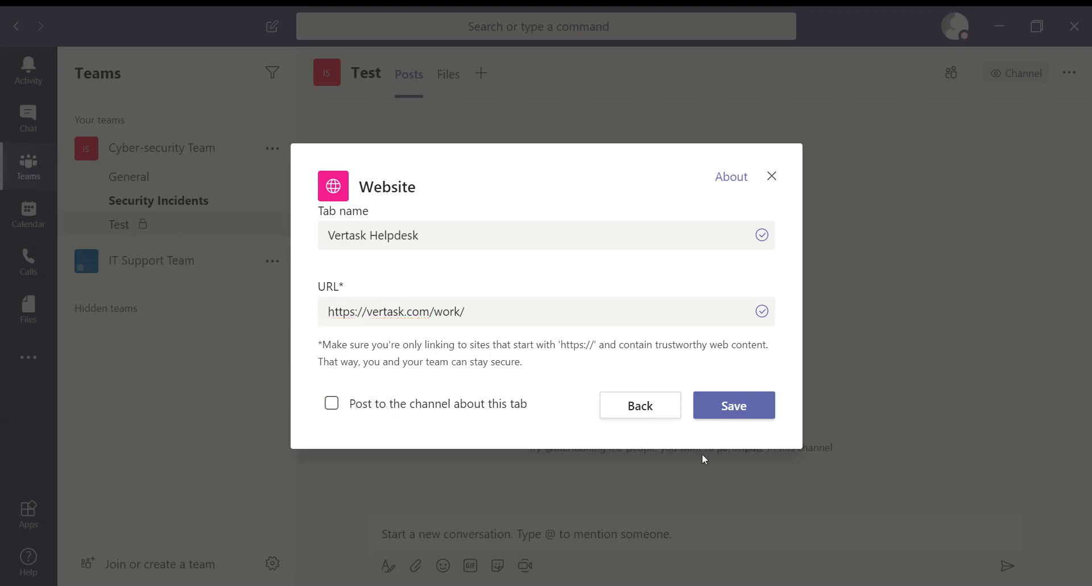
Save the Vertask Helpdesk tab, then log out of Vertask from its account menu.
click(737, 414)
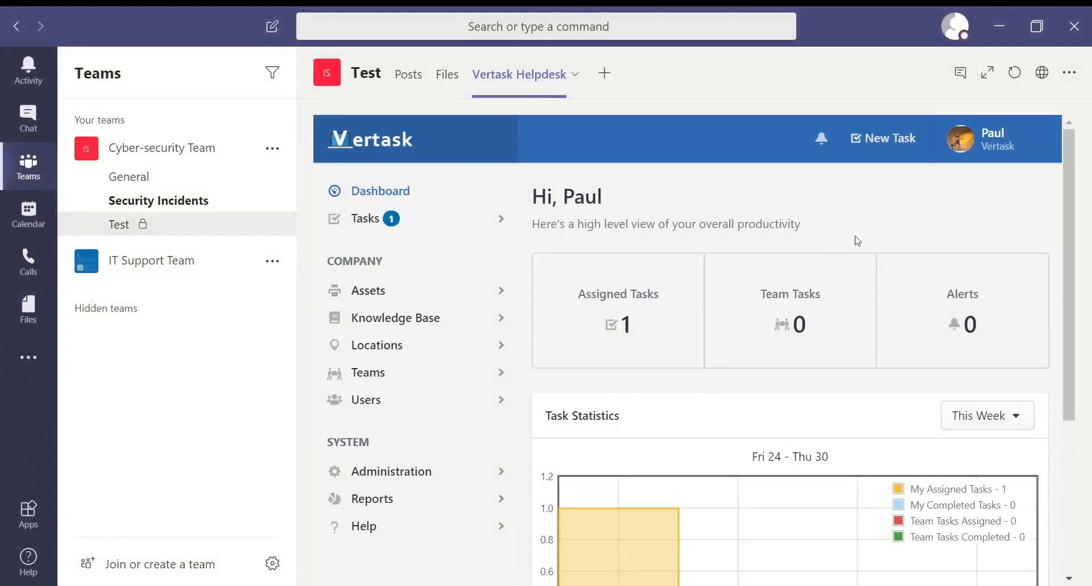
click(994, 147)
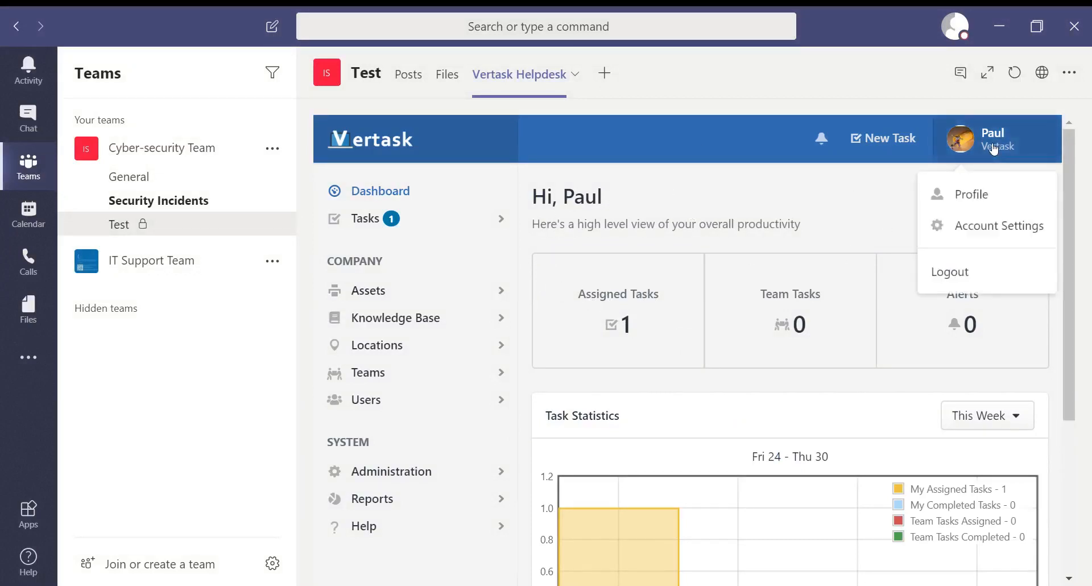
click(962, 276)
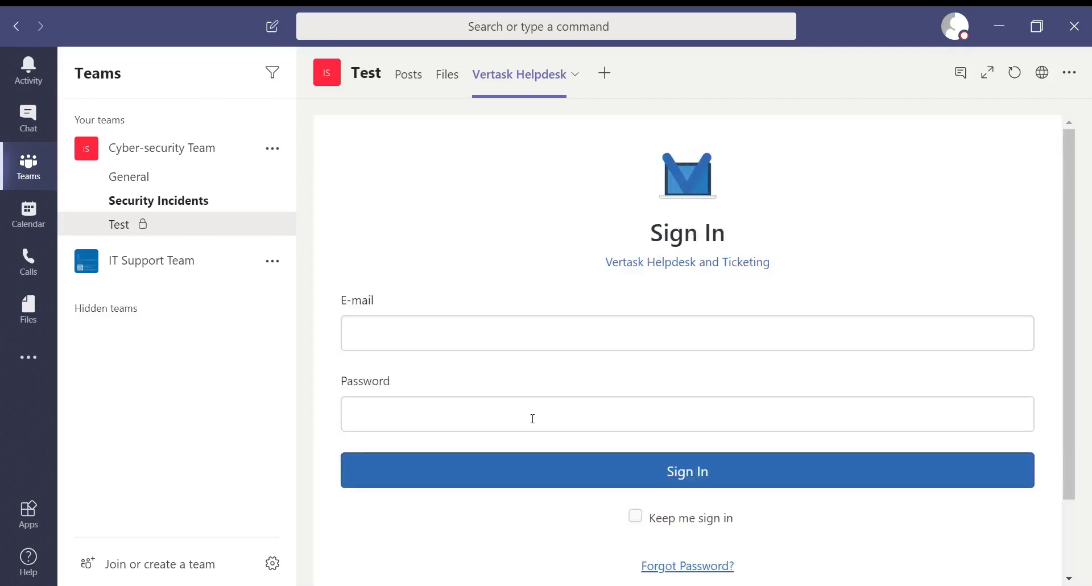
Enter the account e-mail in the Vertask sign-in form.
click(628, 331)
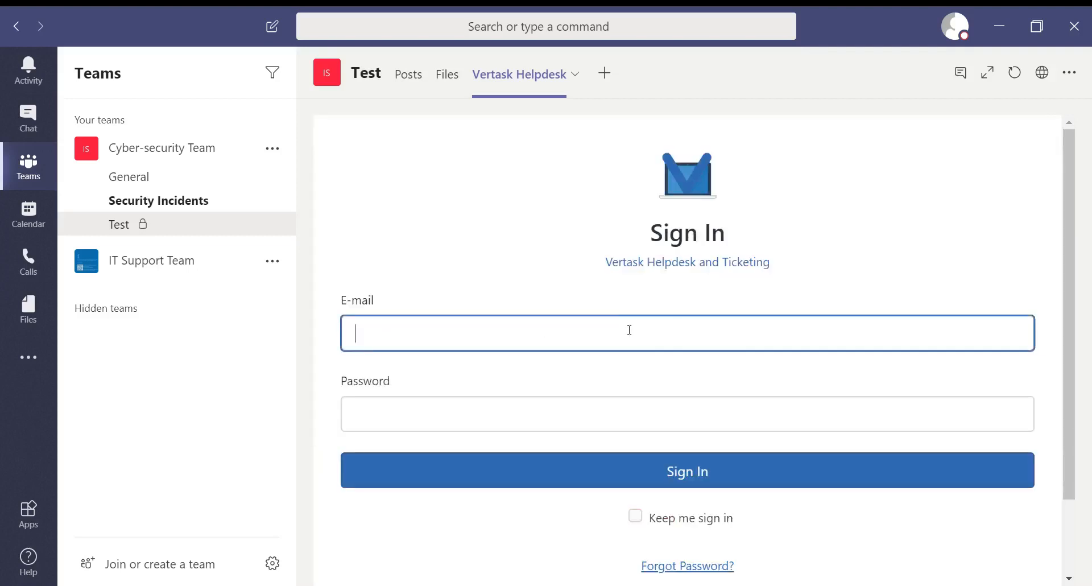
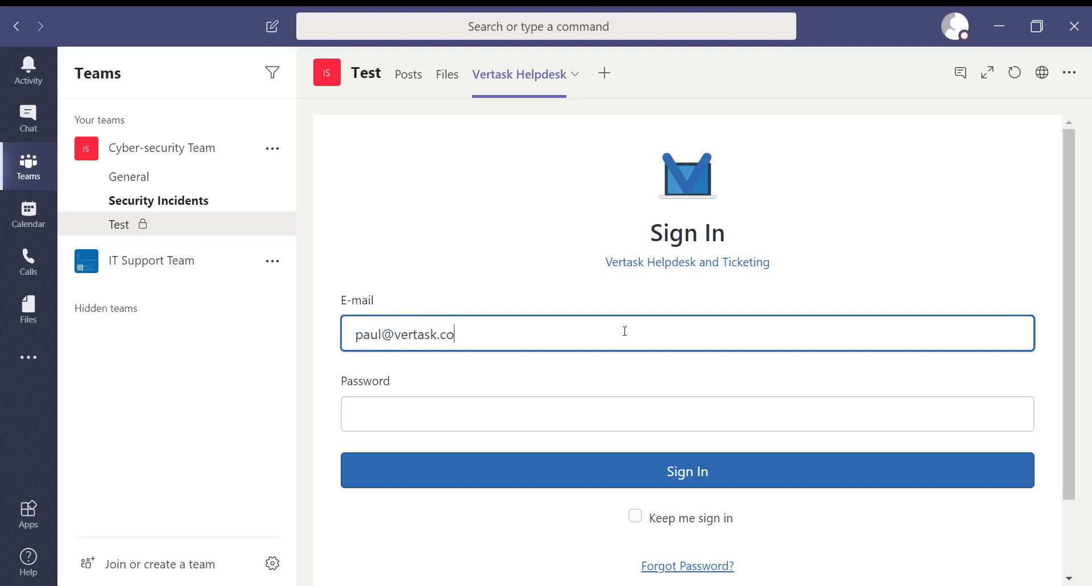
key(Tab)
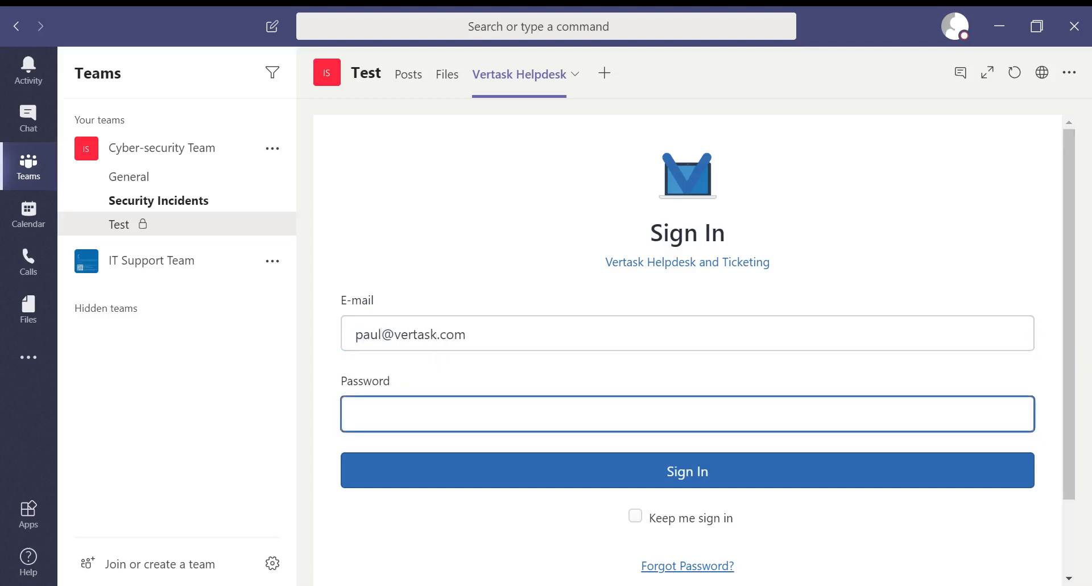
Paste the account password, tick 'Keep me sign in', and sign in.
key(alt+Tab)
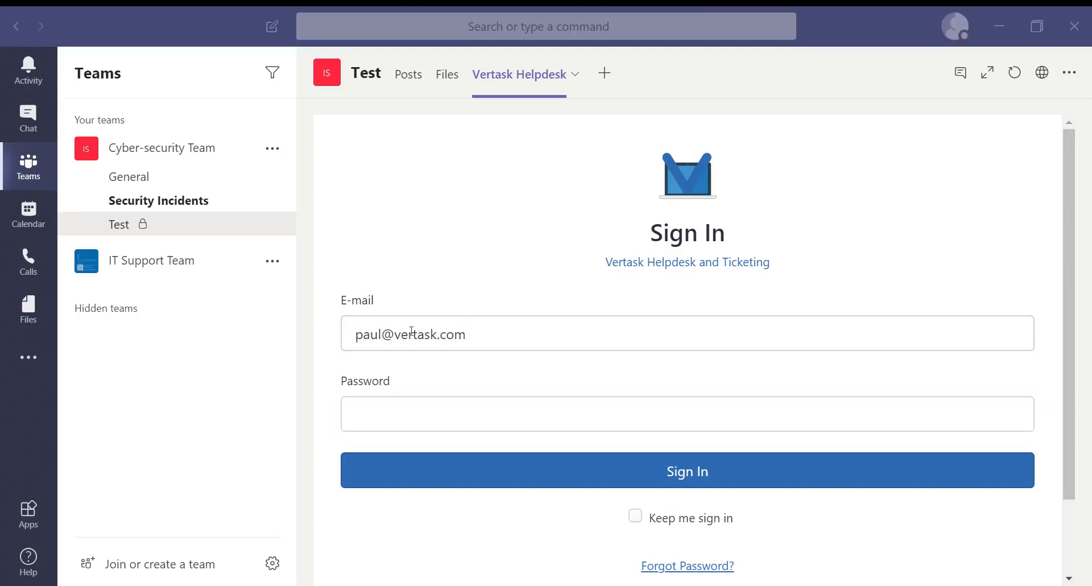
click(415, 415)
key(ctrl+v)
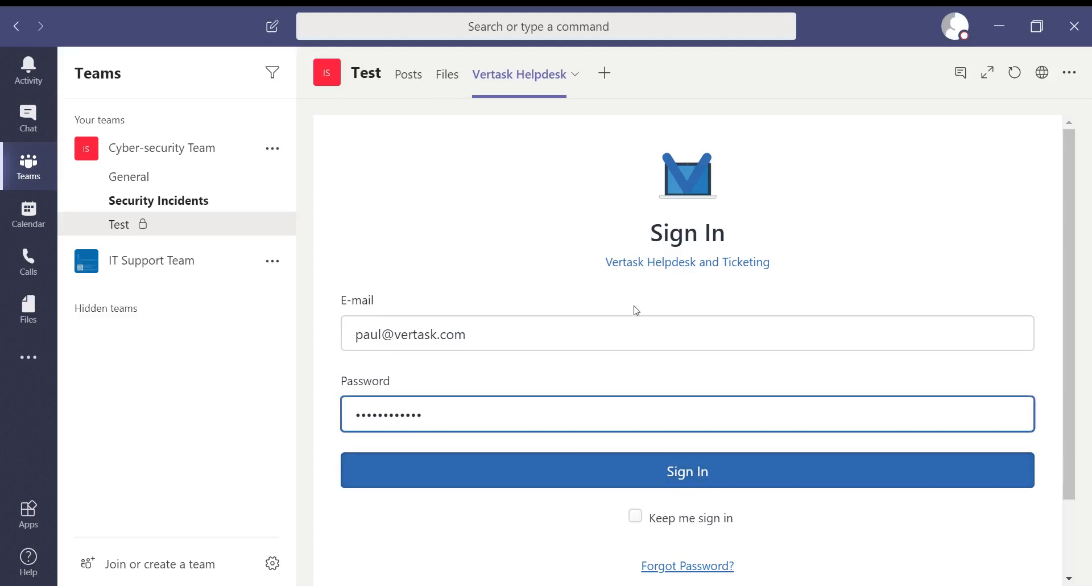
click(685, 527)
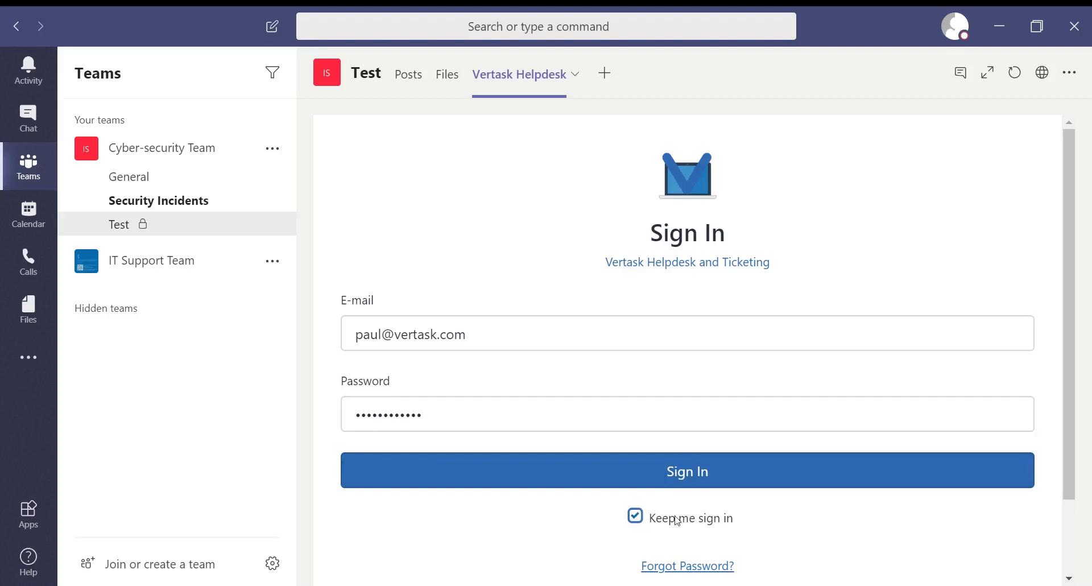
click(702, 481)
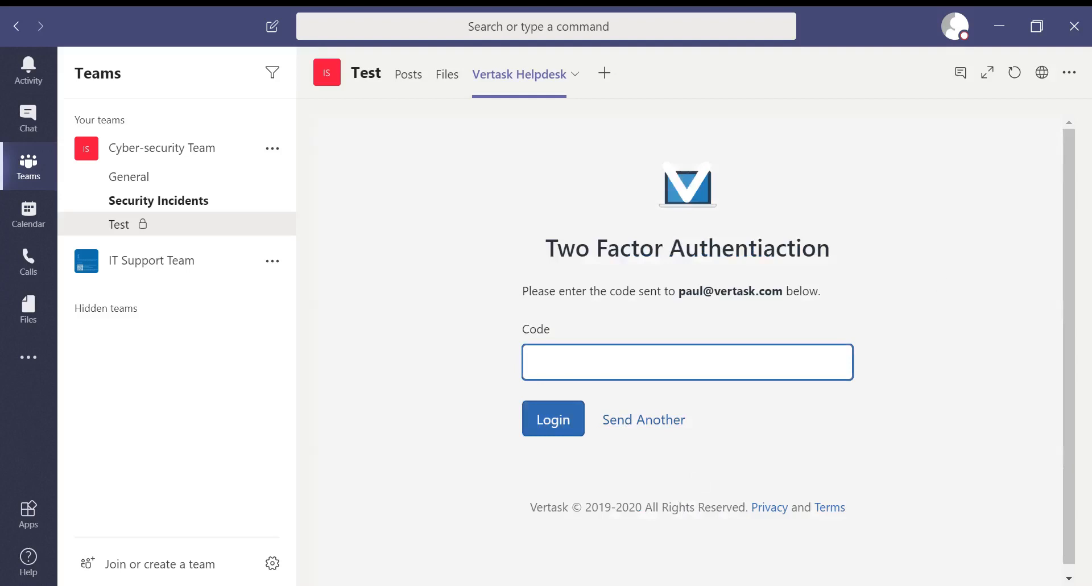
Enter the two-factor verification code to log in, then bring the Vertask Cloud Chrome window forward.
key(alt+Tab)
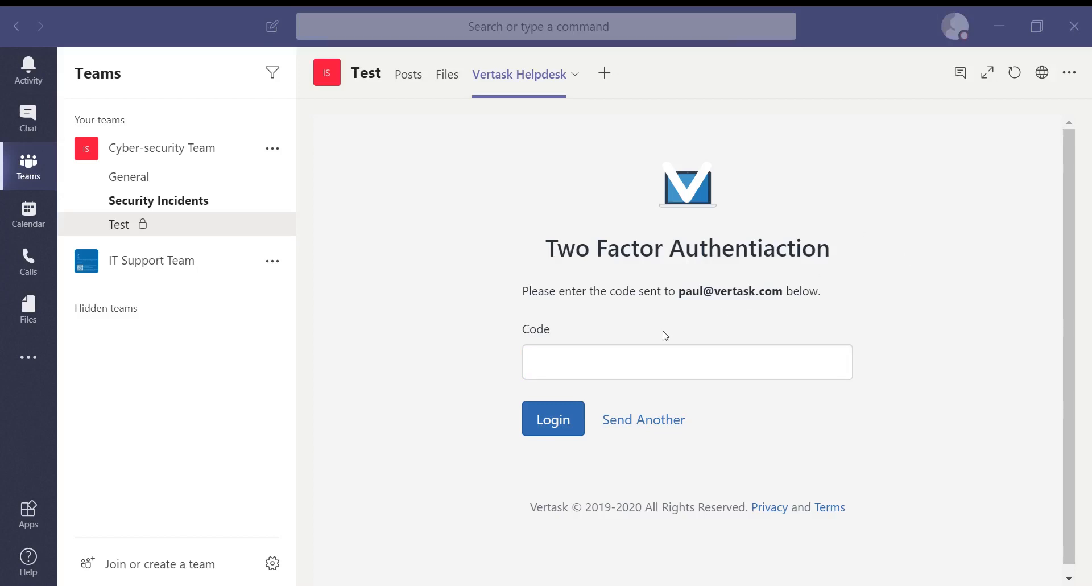
click(578, 357)
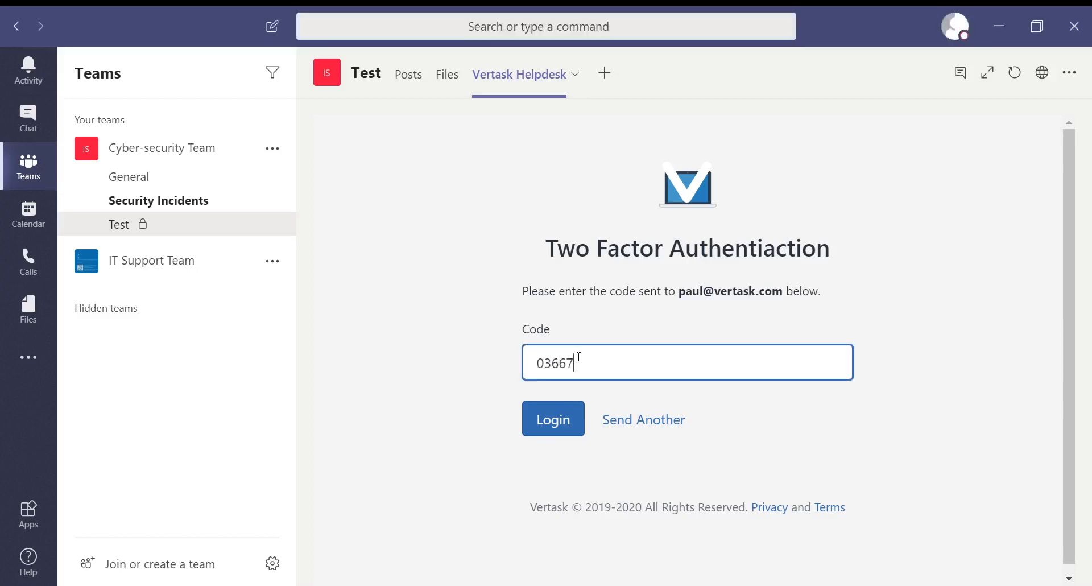
click(550, 427)
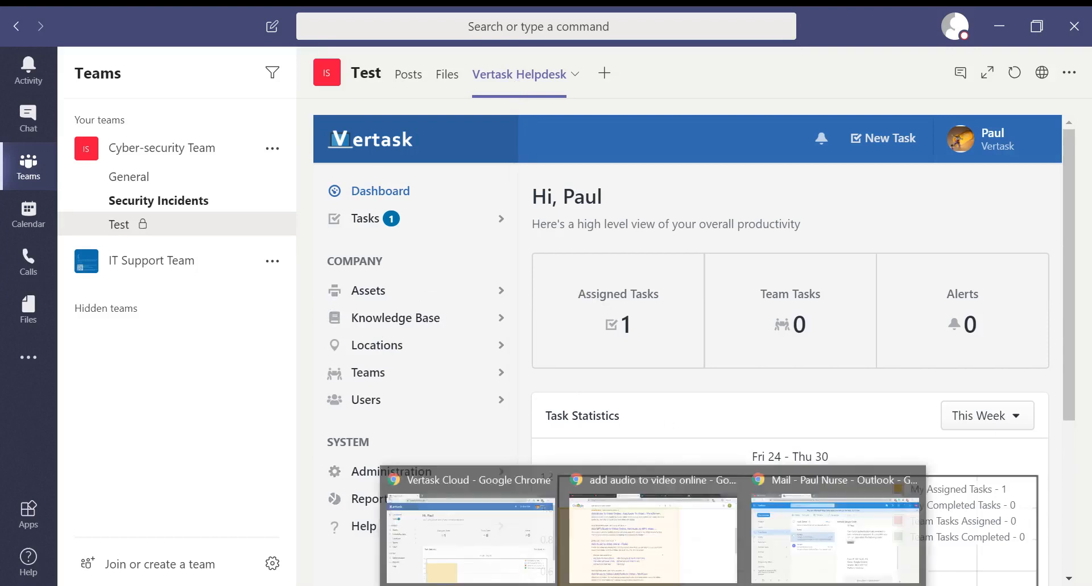
click(472, 532)
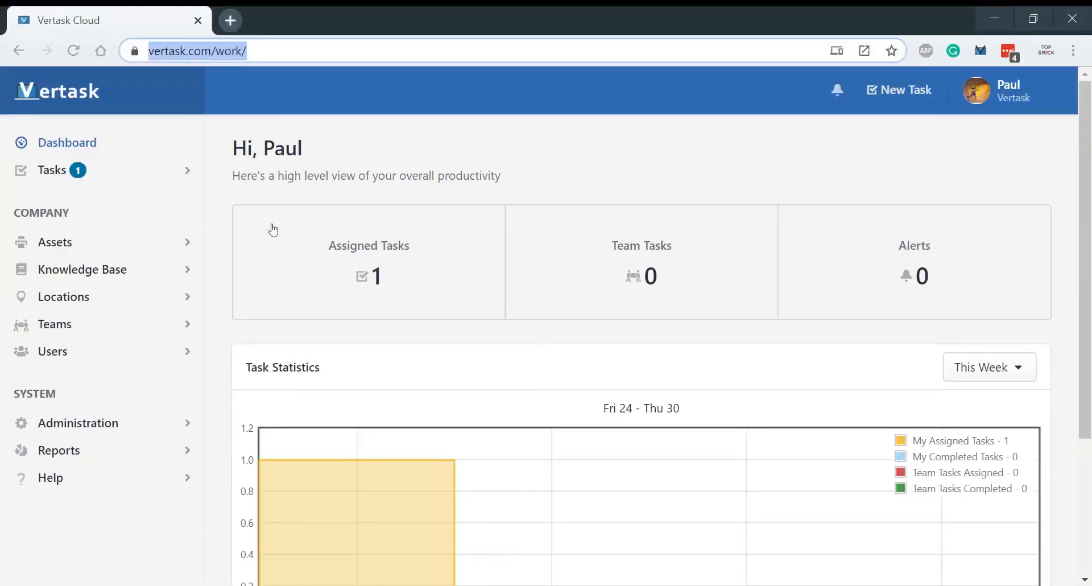
Close Chrome and start a new task 'this is a test for the presentation' with High priority.
click(199, 21)
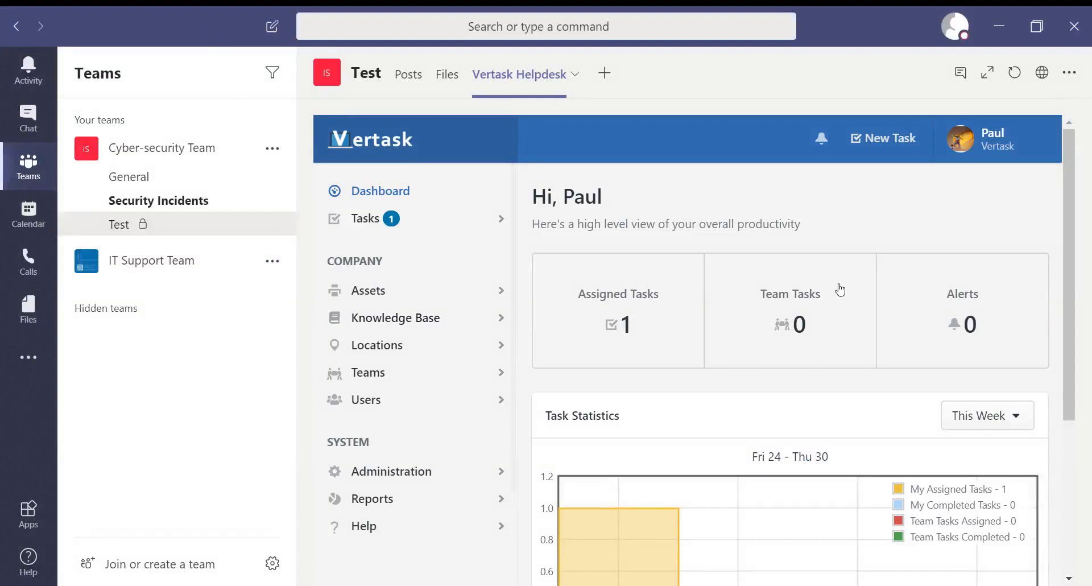
click(891, 139)
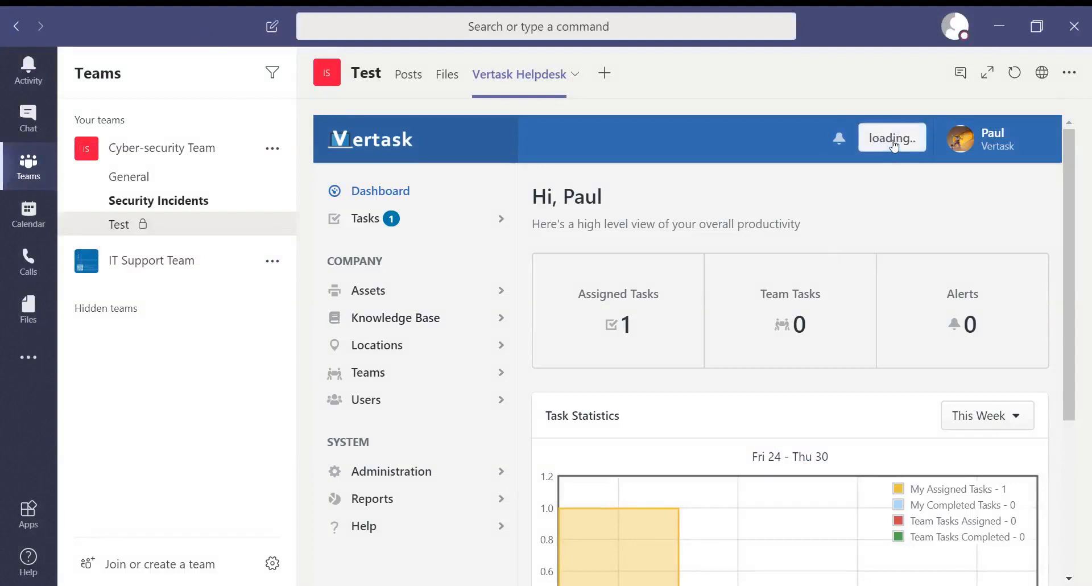
click(599, 321)
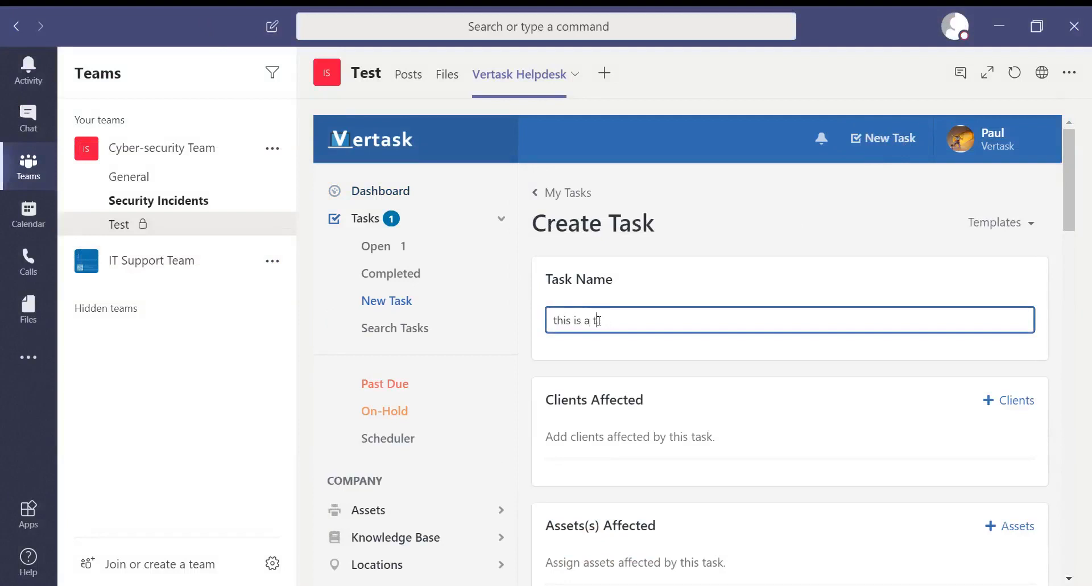
text(this is a test for the presentation)
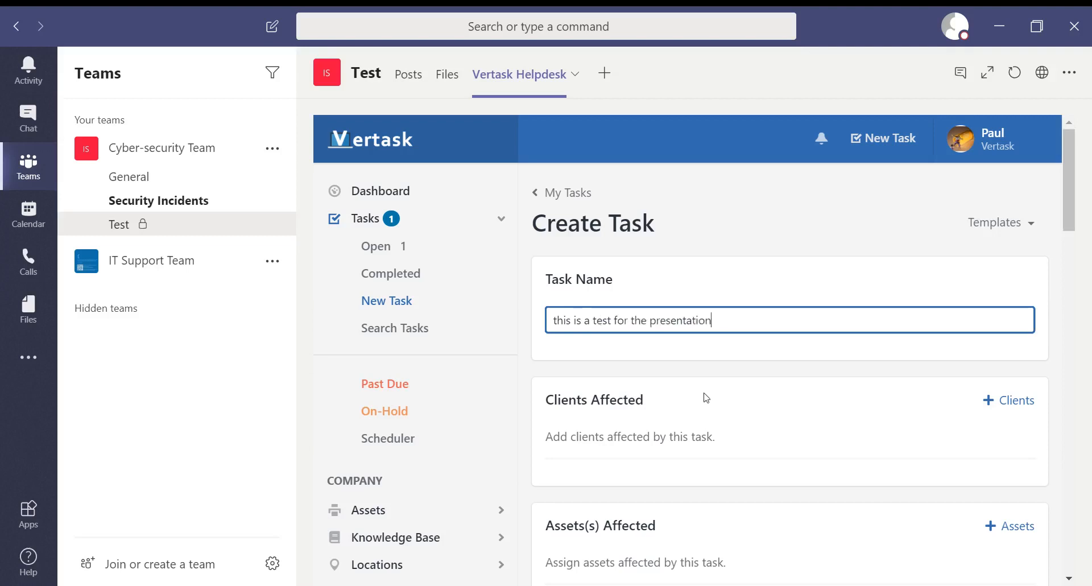
scroll(674, 370, down, 3)
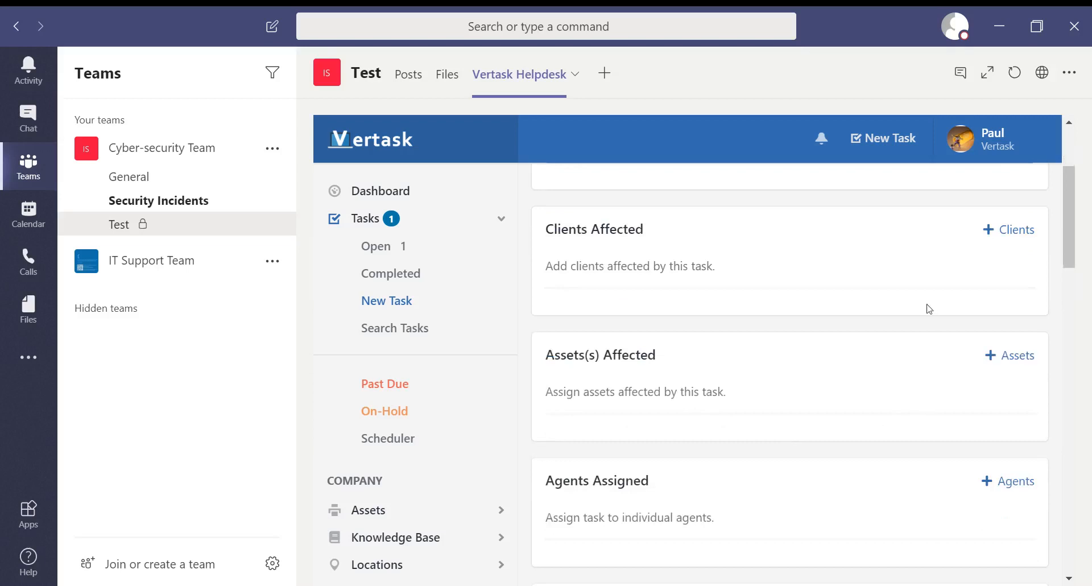
scroll(790, 352, down, 7)
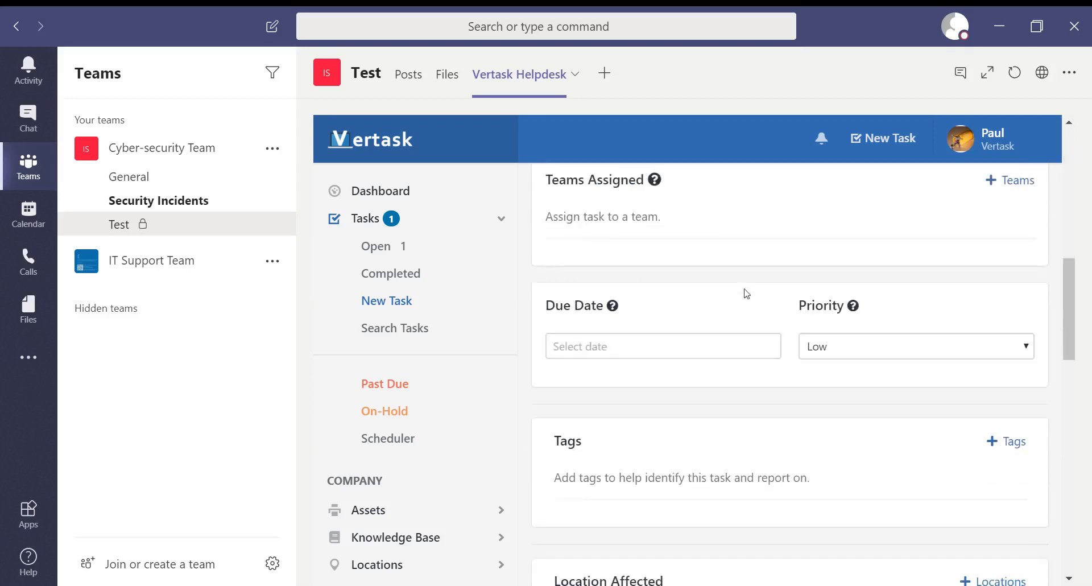
click(835, 353)
click(840, 398)
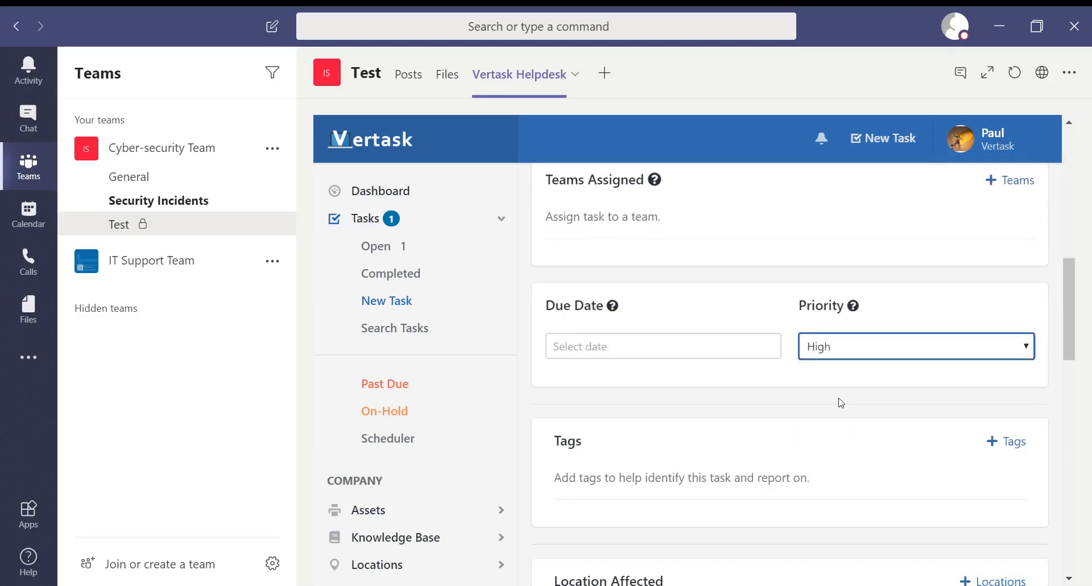
Set the task's due date to May 1, 2020 at 12:20.
click(681, 350)
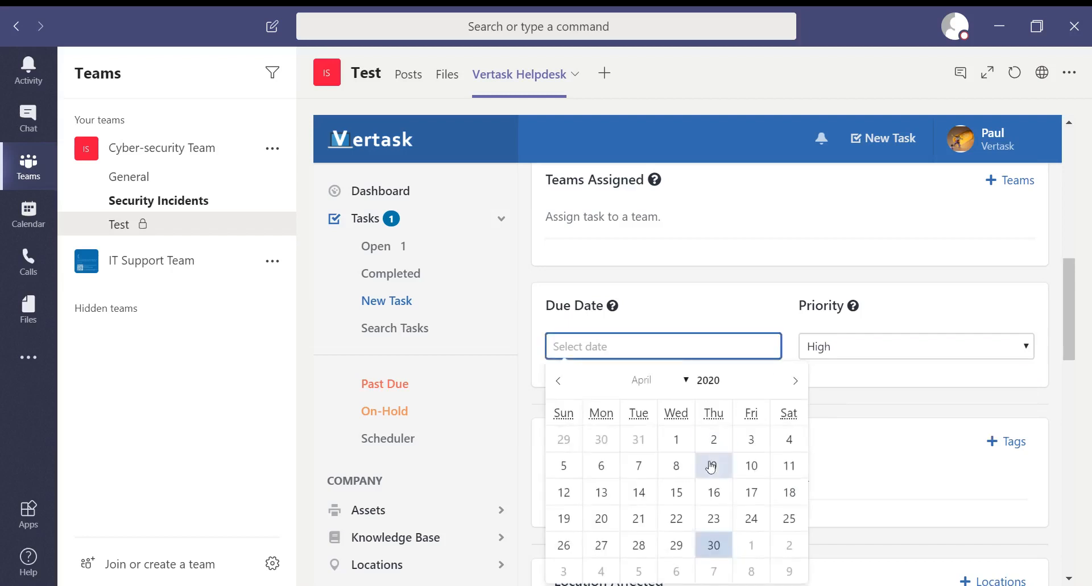
click(757, 555)
click(827, 480)
scroll(736, 417, down, 1)
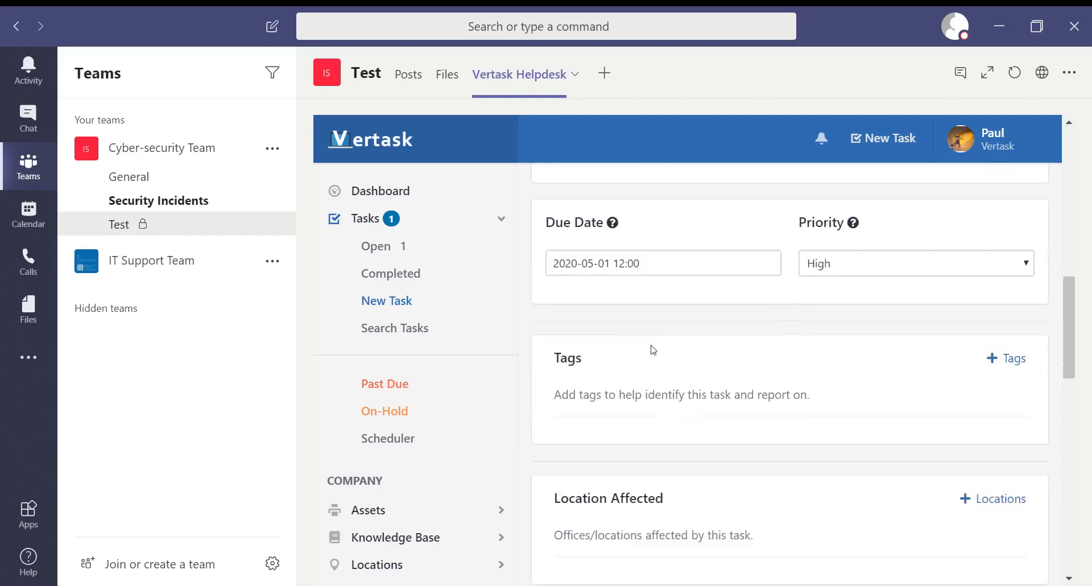
click(641, 265)
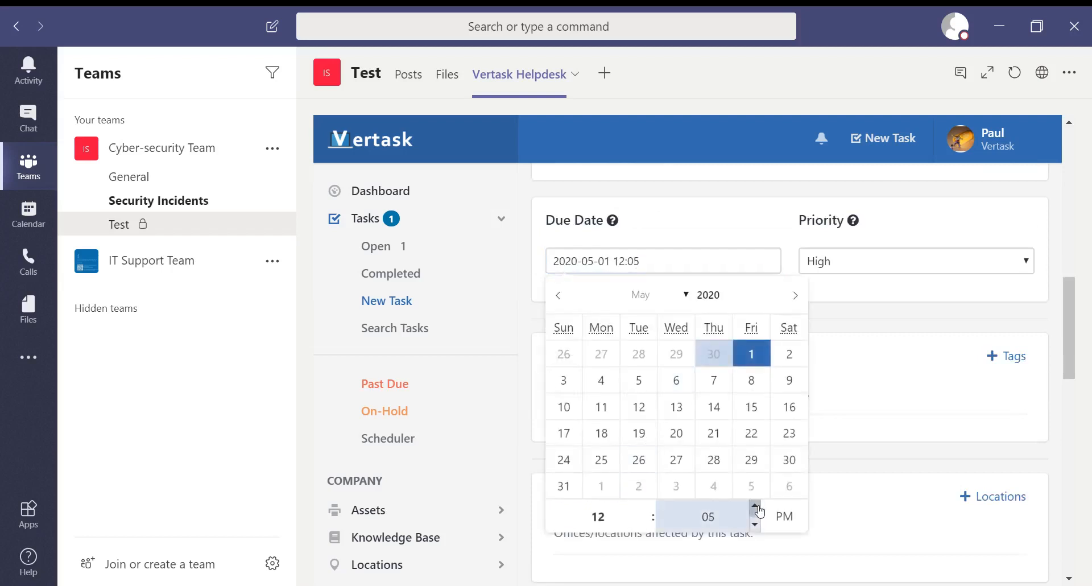
click(755, 506)
click(756, 506)
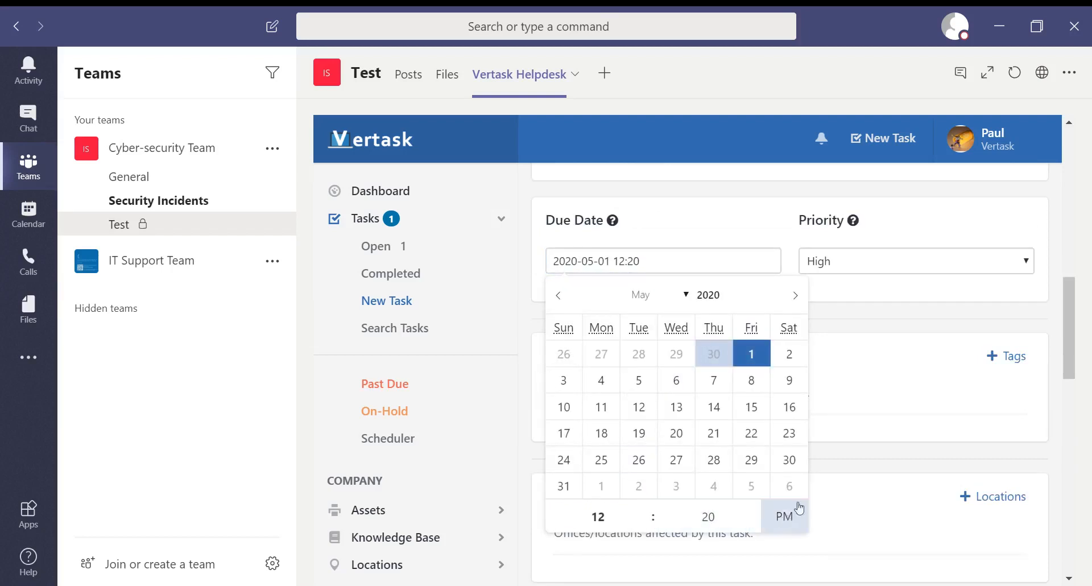
click(830, 483)
Keep visibility Private, create the task, and continue to its details.
scroll(797, 440, down, 3)
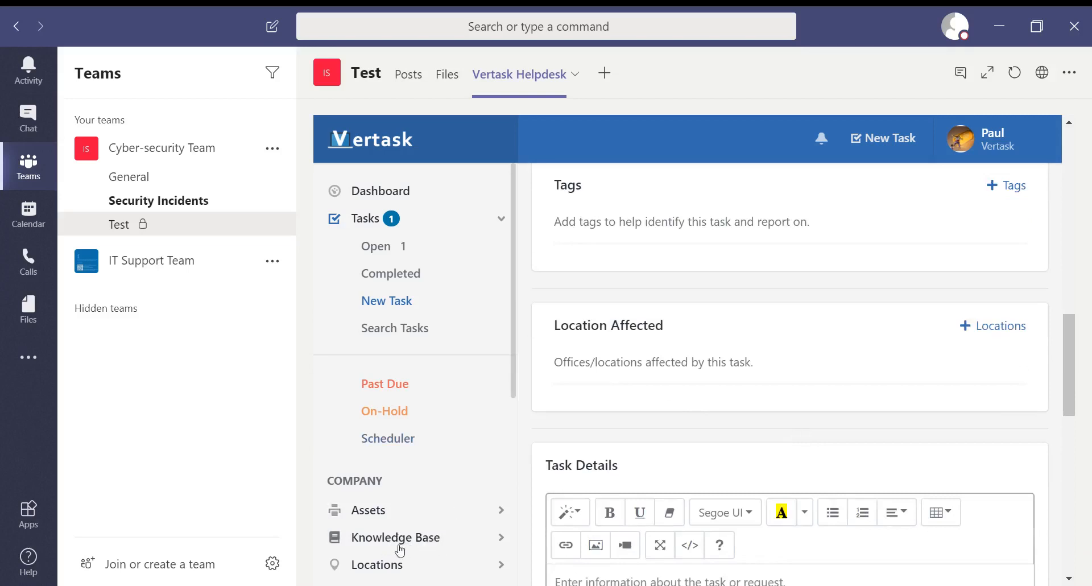
scroll(605, 388, down, 5)
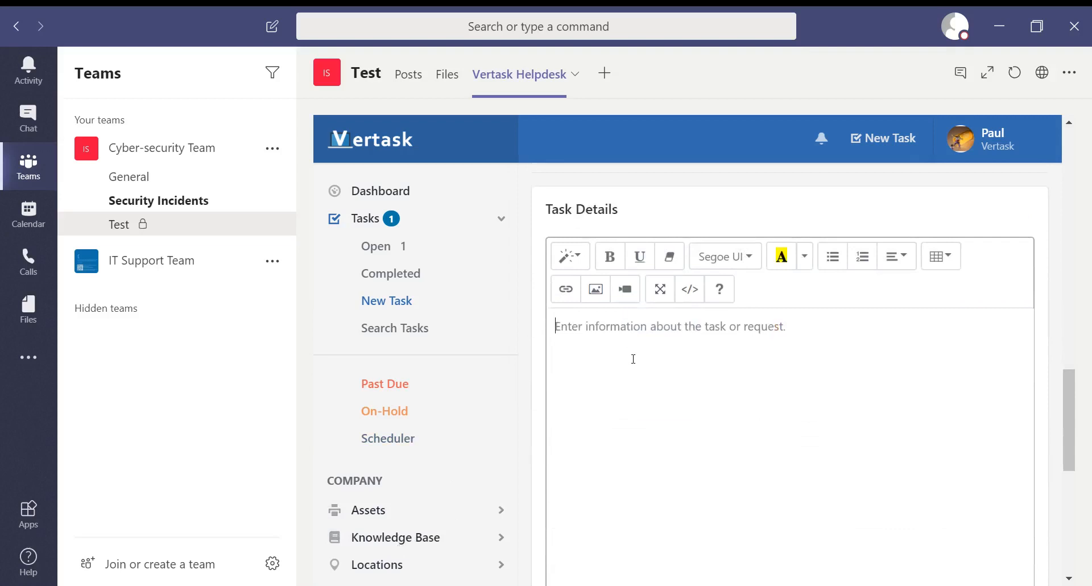
scroll(634, 358, down, 10)
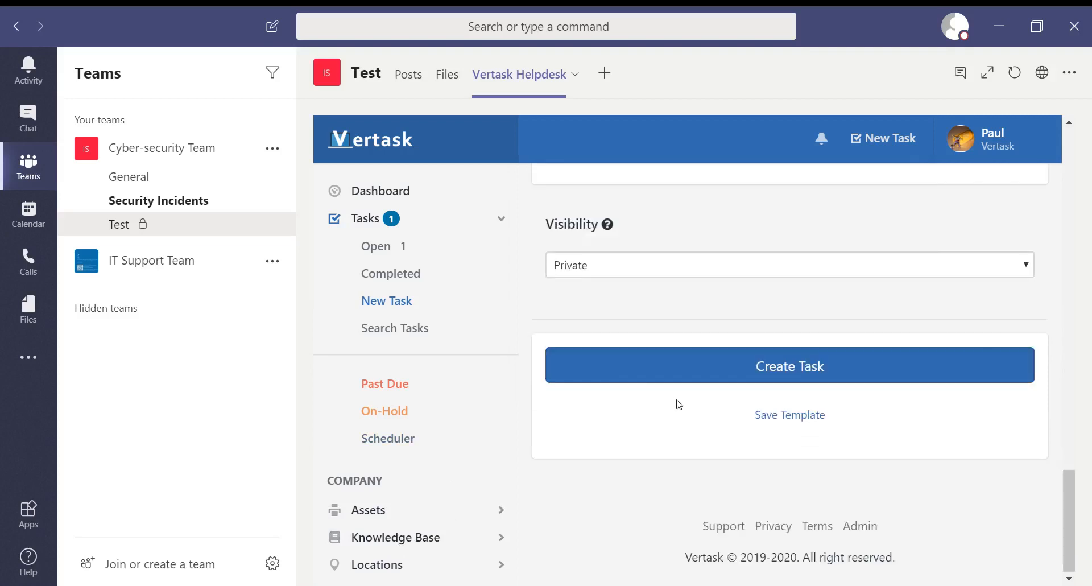
click(583, 271)
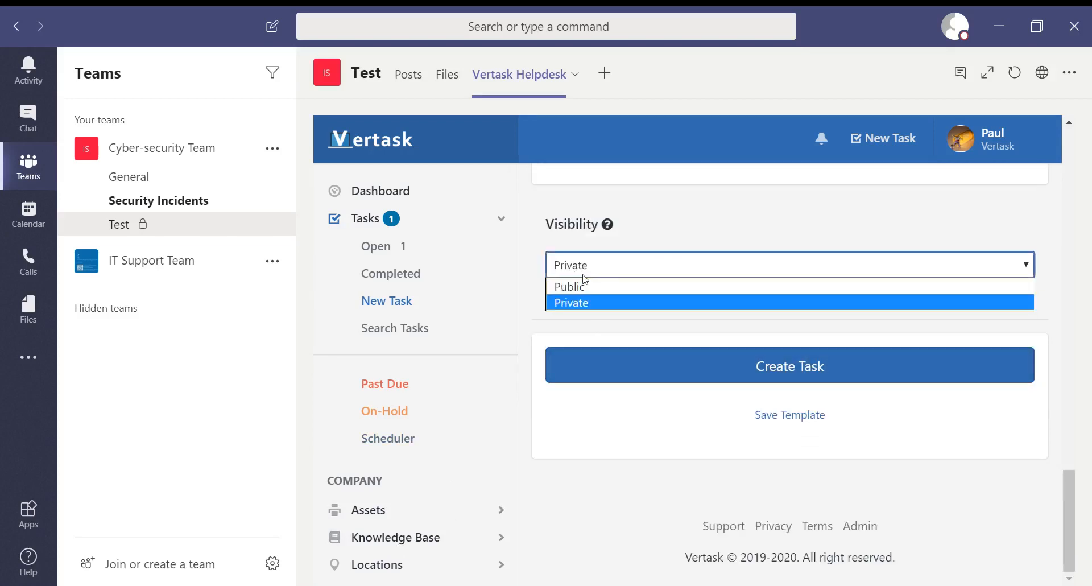
click(663, 419)
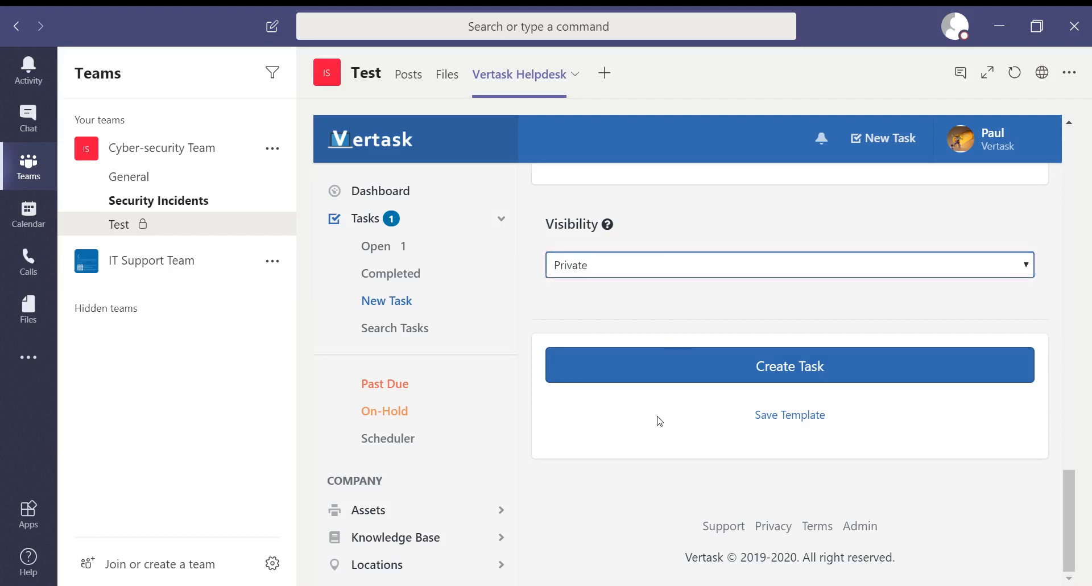
click(788, 371)
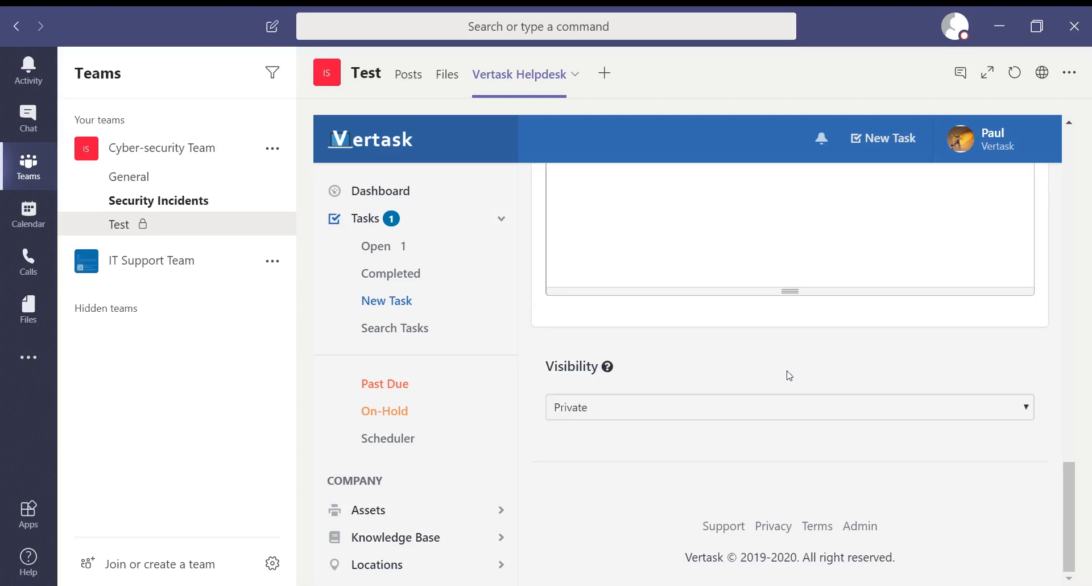
click(811, 322)
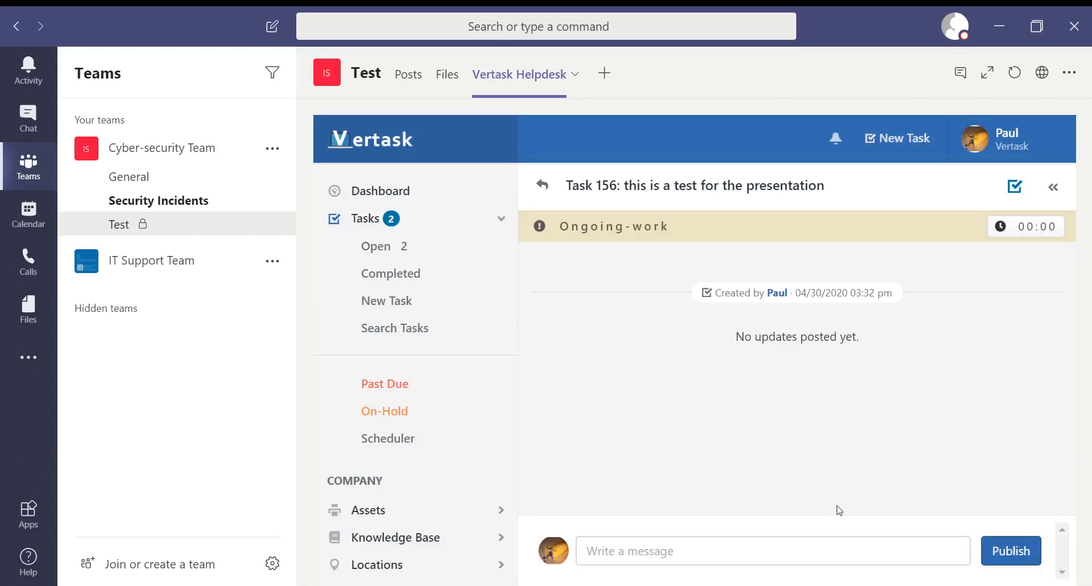
Review Task 156's properties panel and Associated items, then close it and return to the dashboard.
click(777, 544)
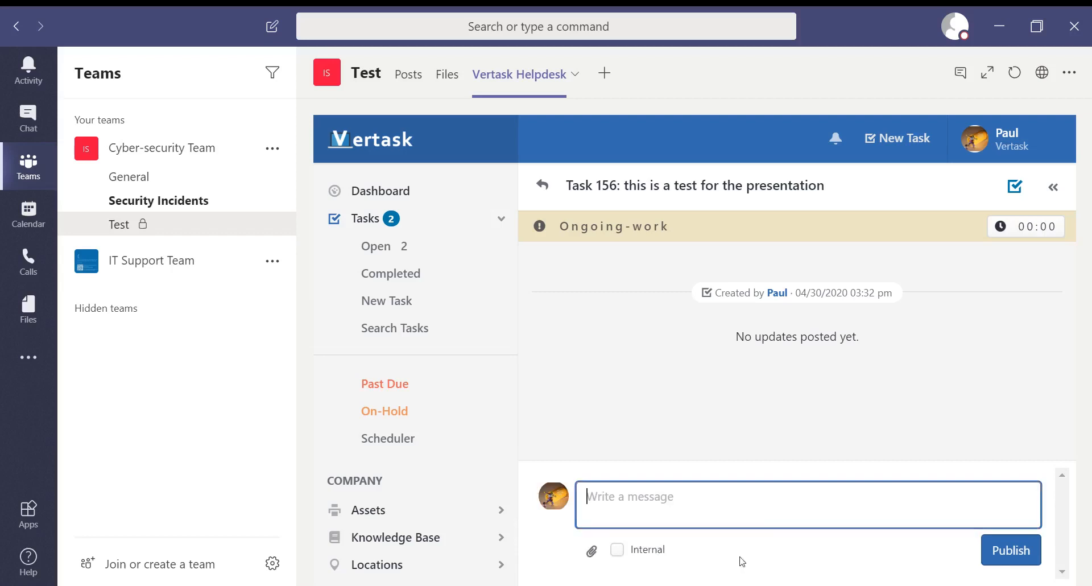
click(1054, 187)
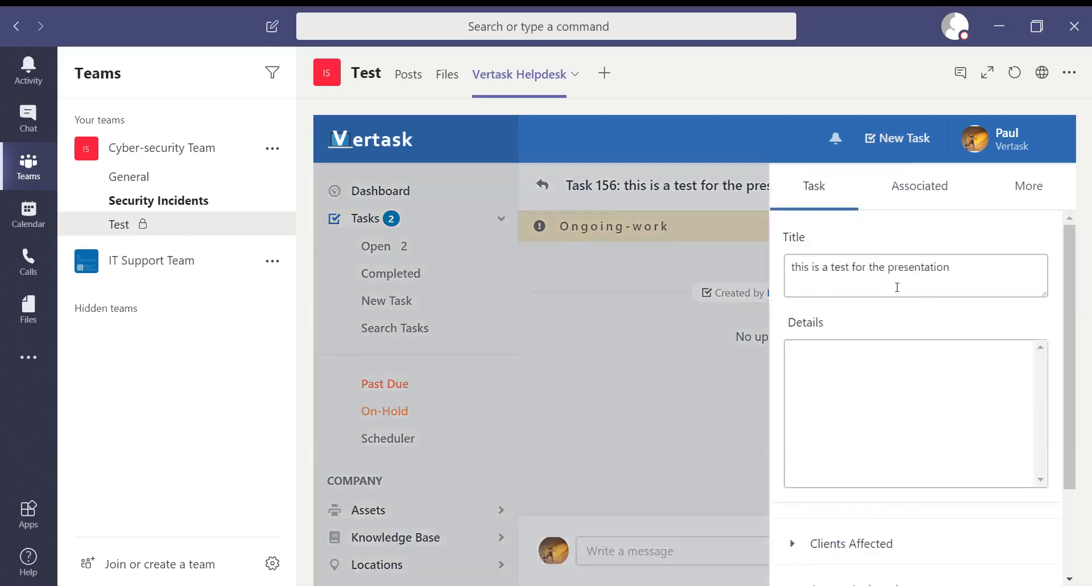
click(978, 268)
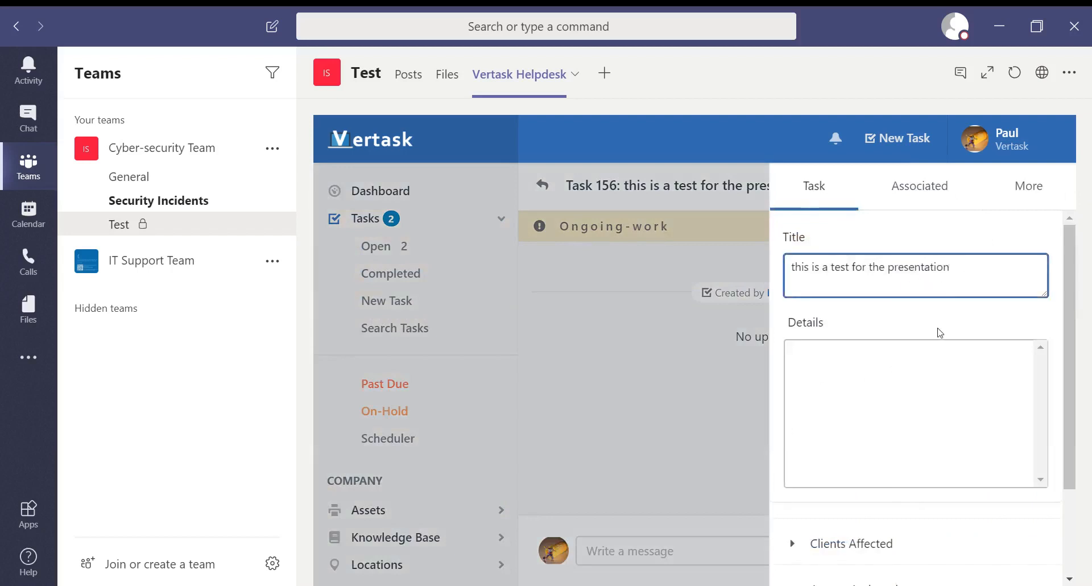
scroll(941, 333, down, 2)
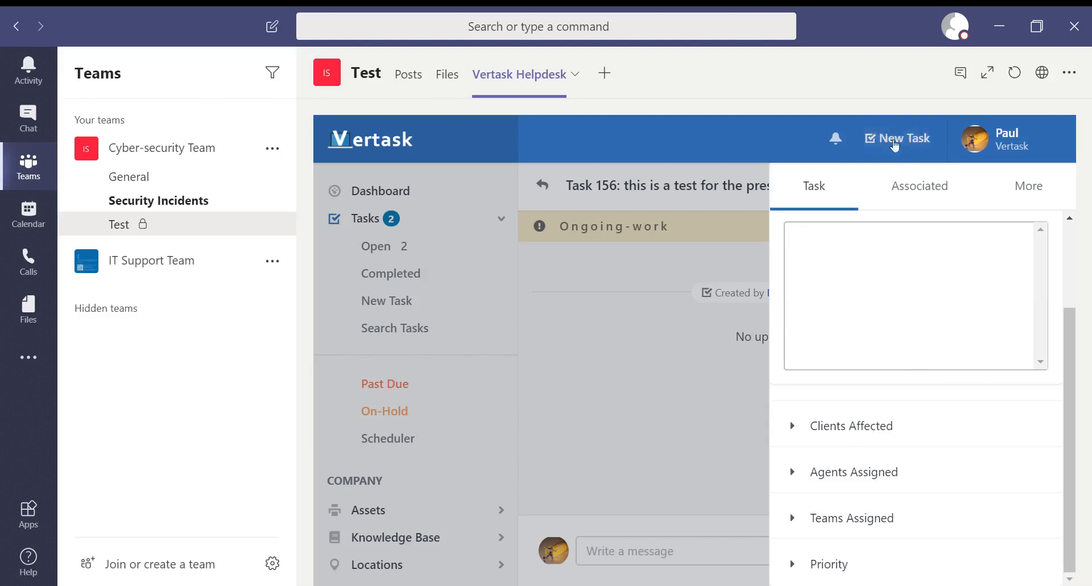
click(927, 181)
click(752, 298)
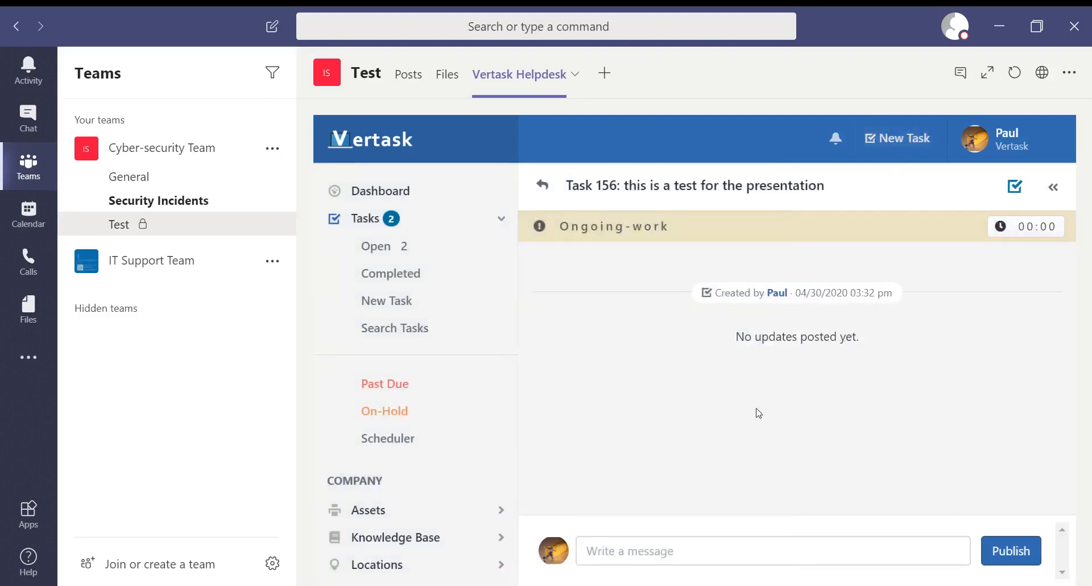
click(381, 191)
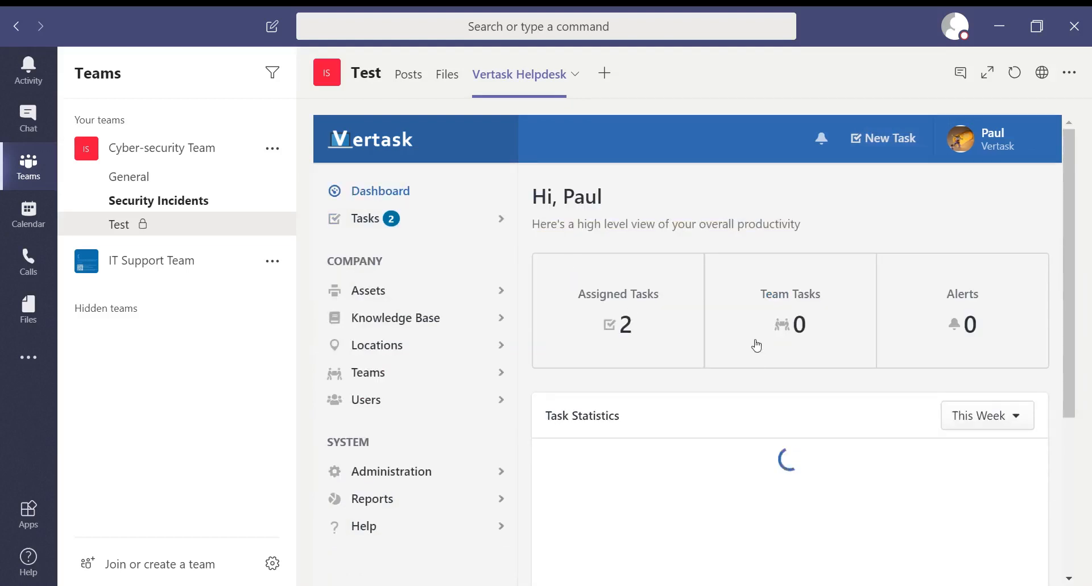
Scroll the Vertask dashboard down to the weekly Task Statistics chart.
scroll(757, 347, down, 3)
scroll(750, 342, up, 4)
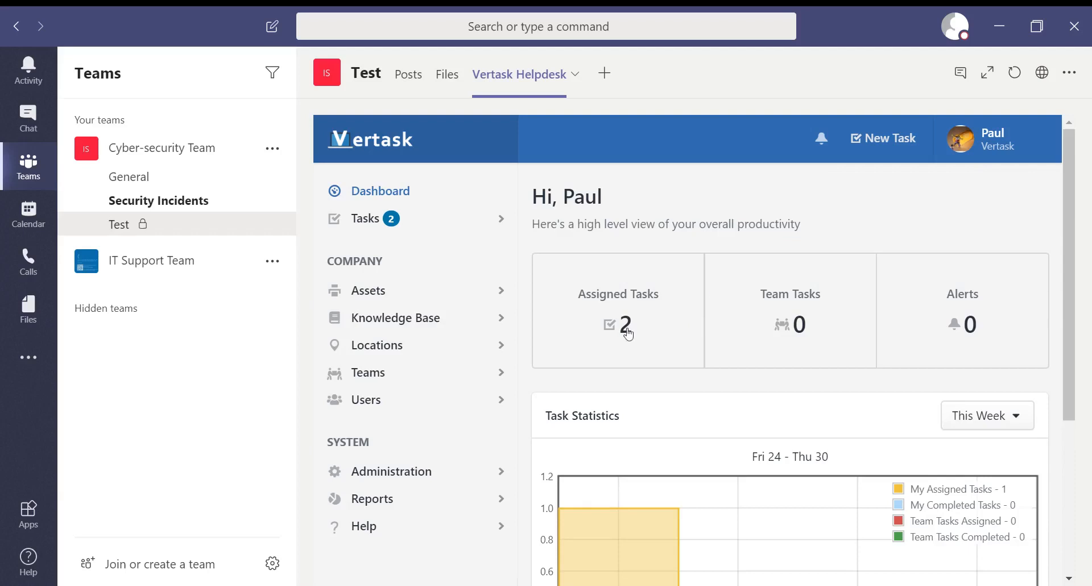
scroll(656, 271, down, 4)
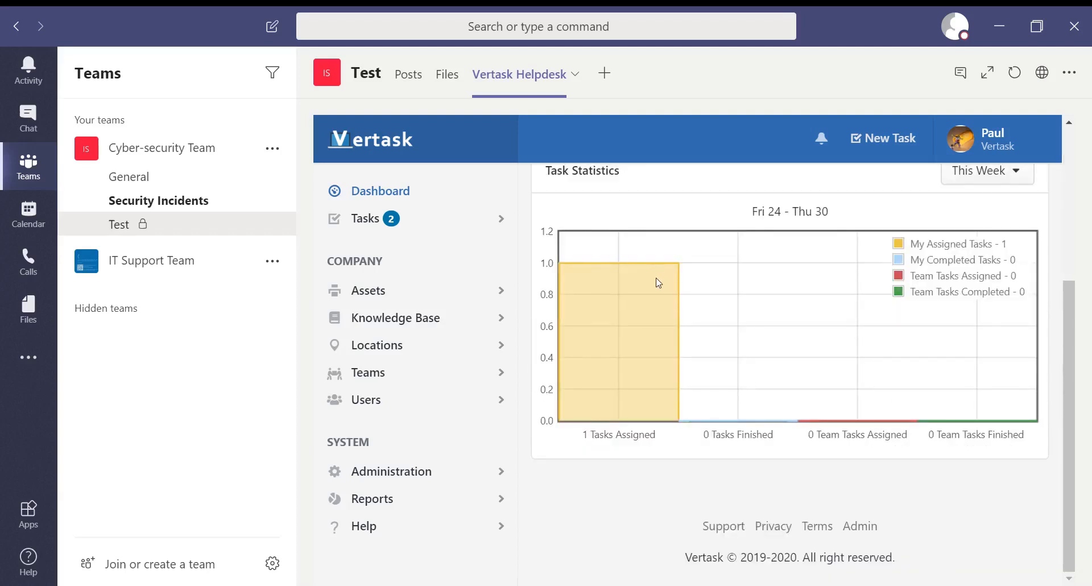